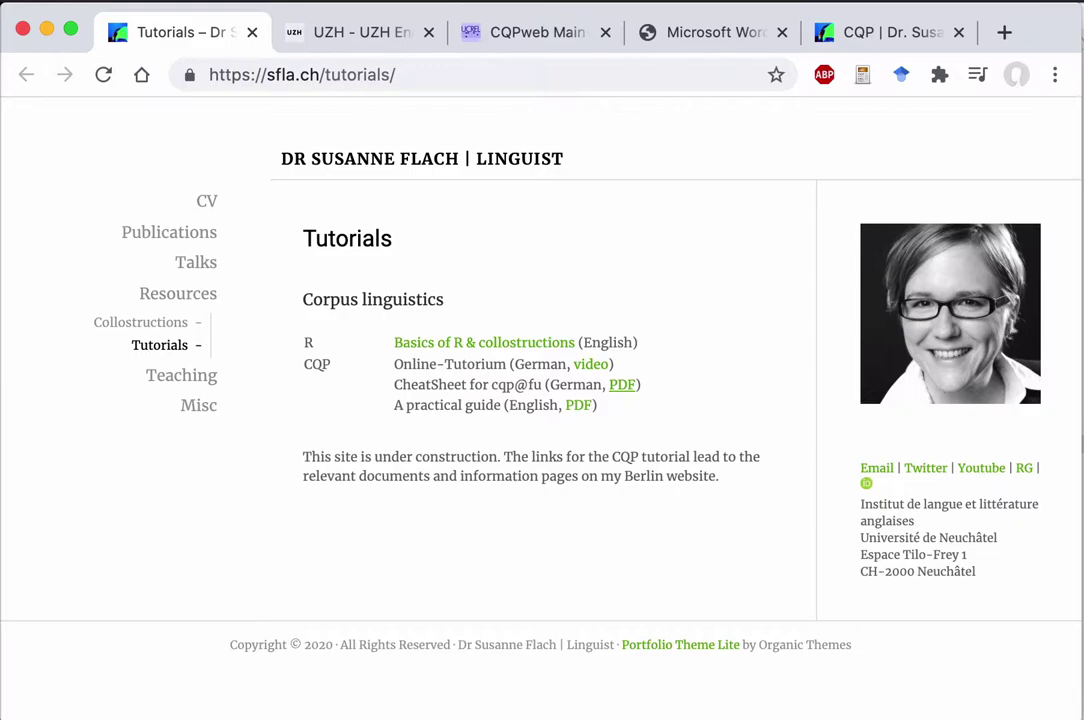
Open the BNCweb CQP Edition and Spoken BNC2014 query pages, ending on BNCweb's empty query form.
click(340, 32)
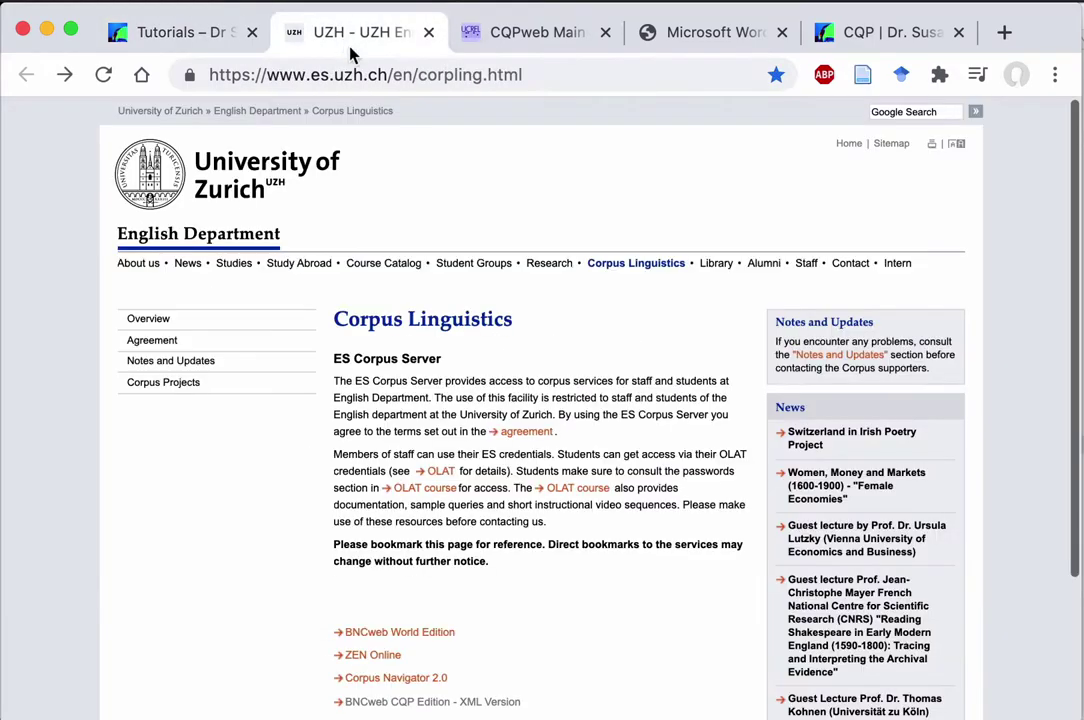
click(406, 703)
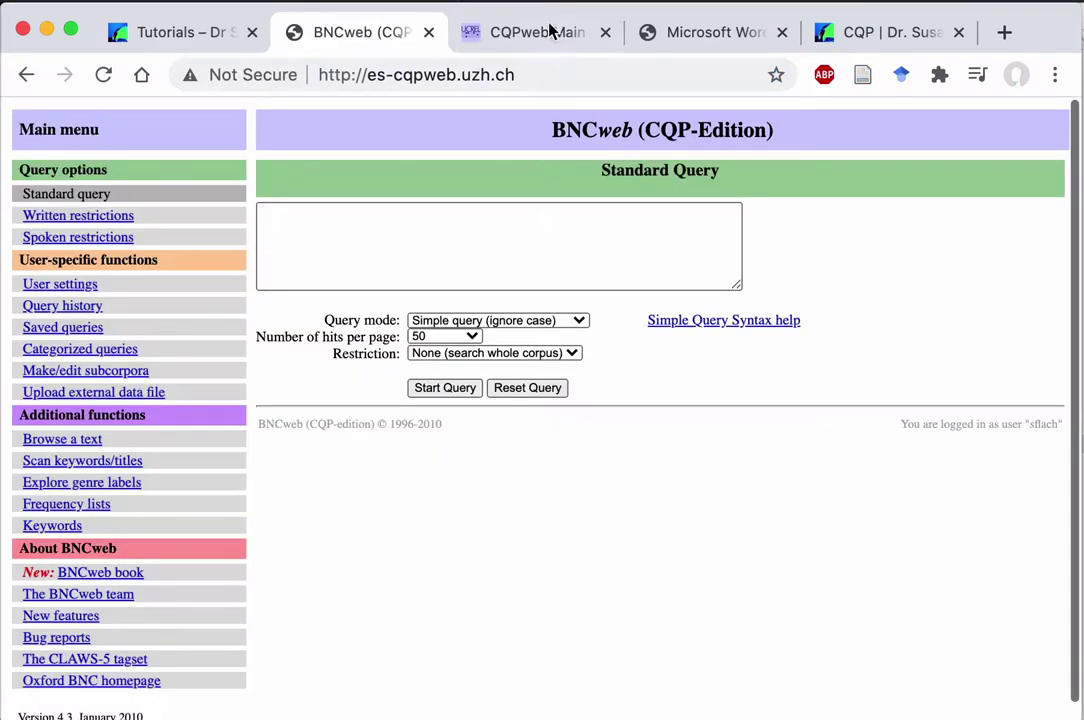
click(527, 36)
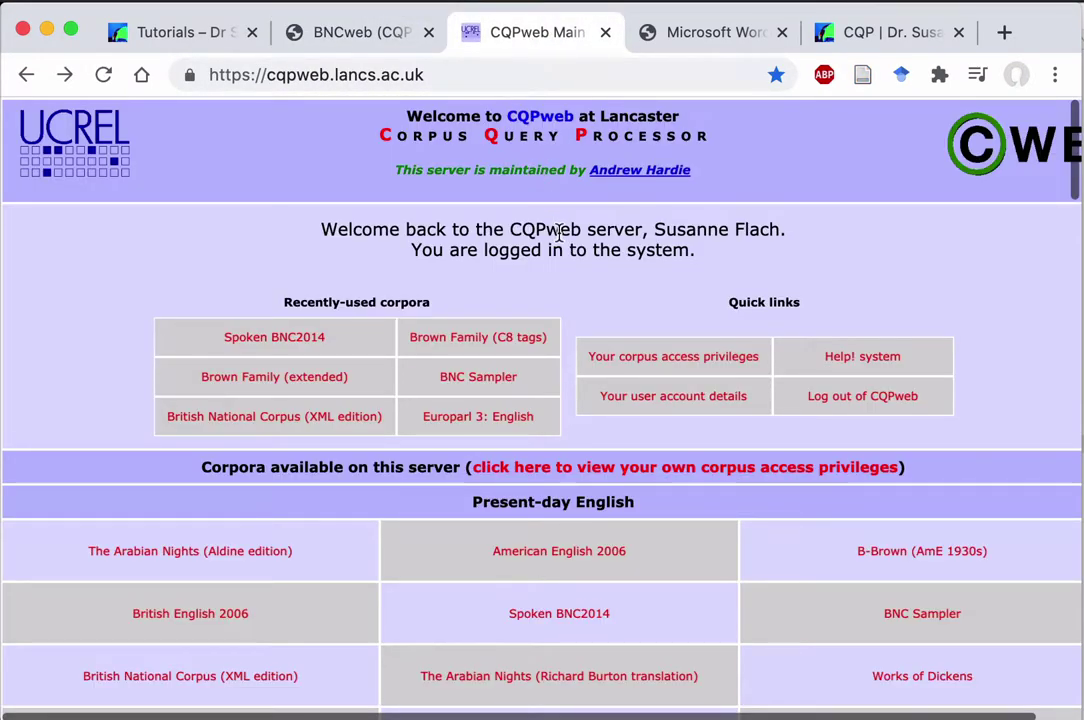
click(559, 614)
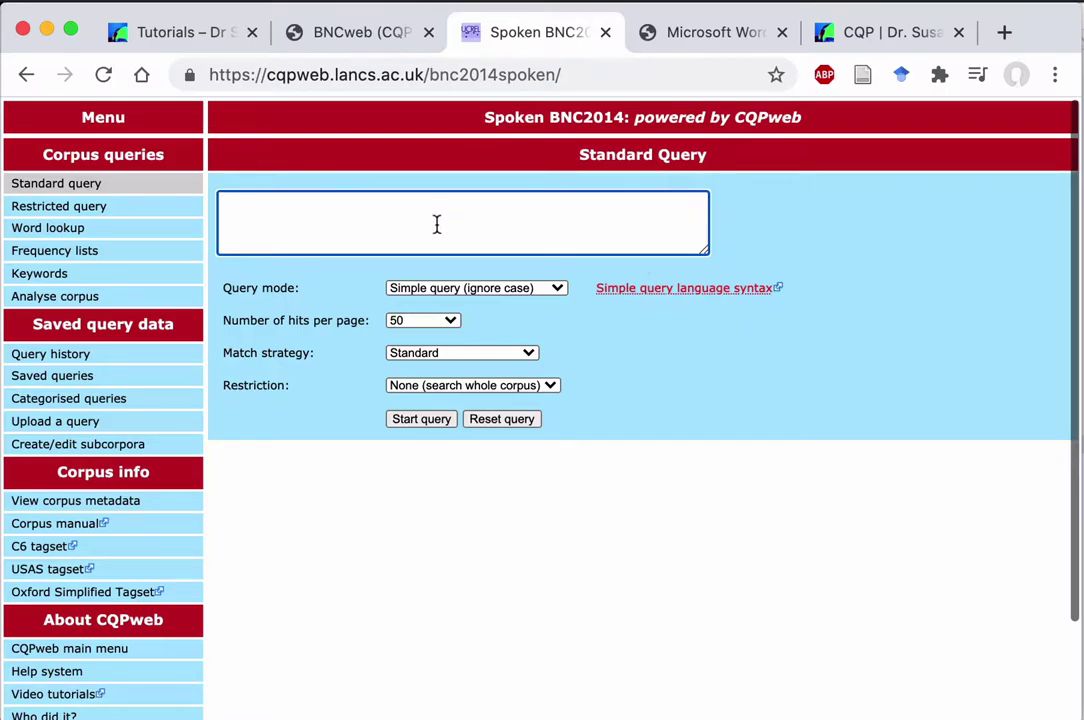
click(358, 40)
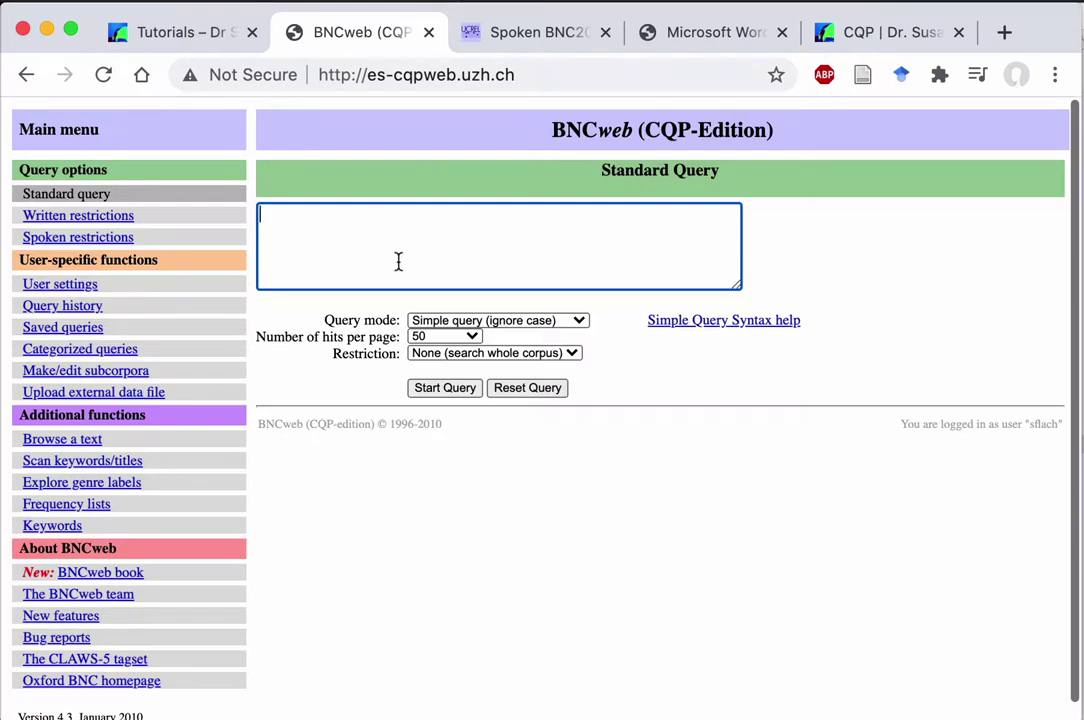
Switch BNCweb to CQP syntax mode and enter [hw="cause" & class="VERB"] [class="SUBST"] as the query.
click(323, 322)
drag(323, 322, 401, 320)
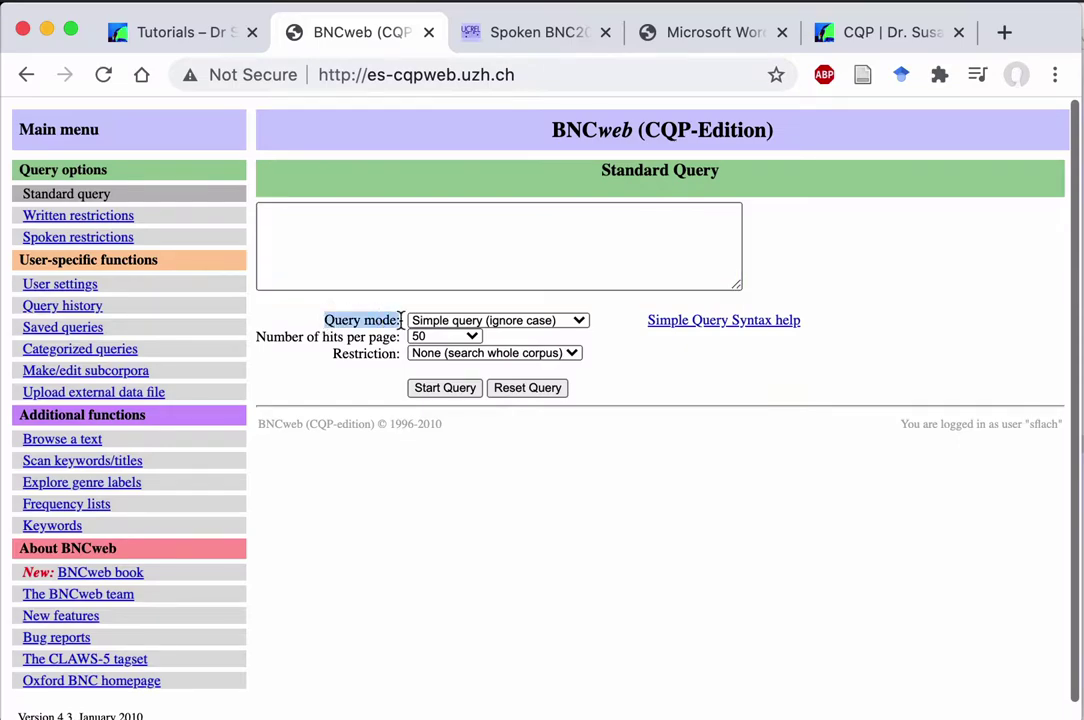
click(455, 320)
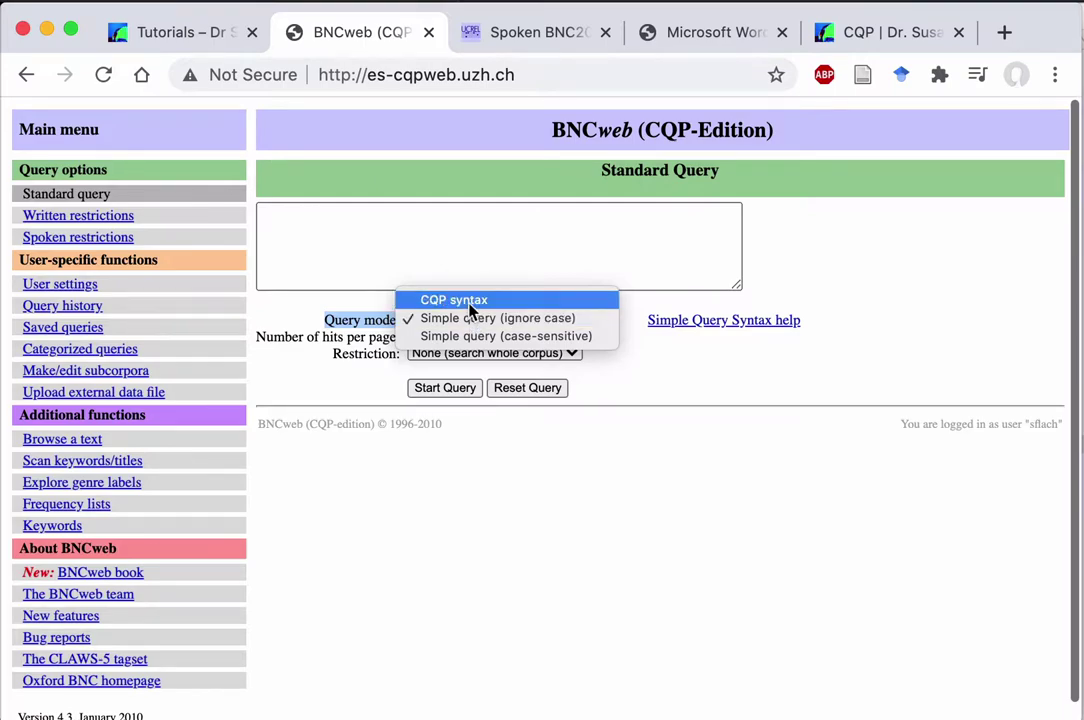
click(471, 301)
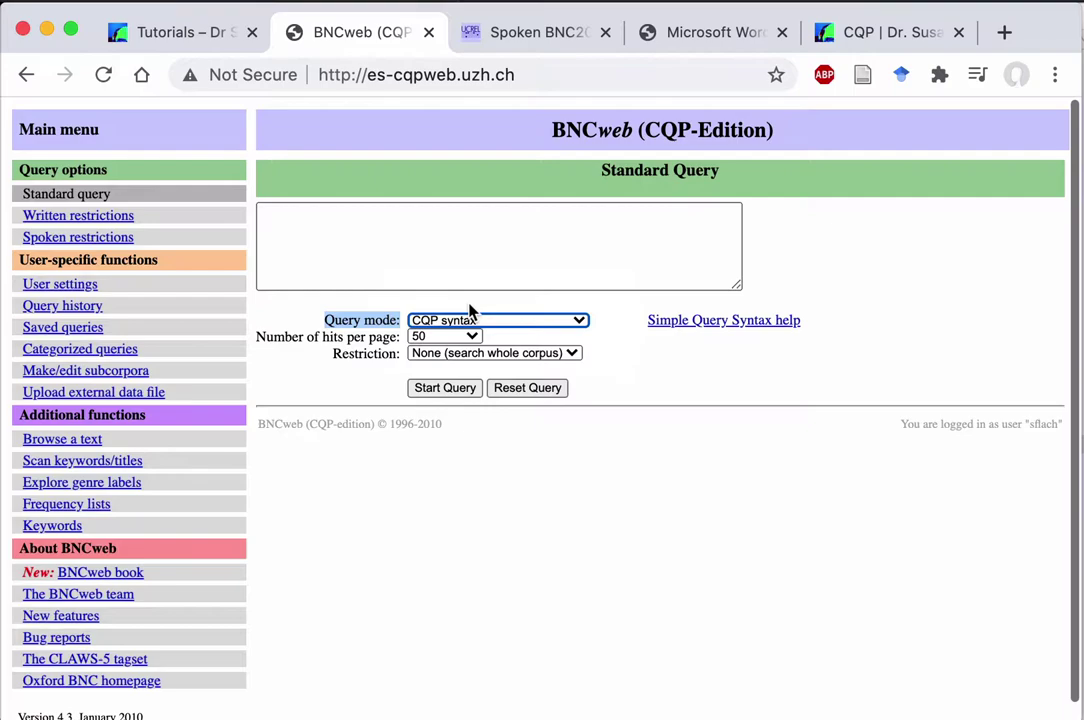
click(474, 244)
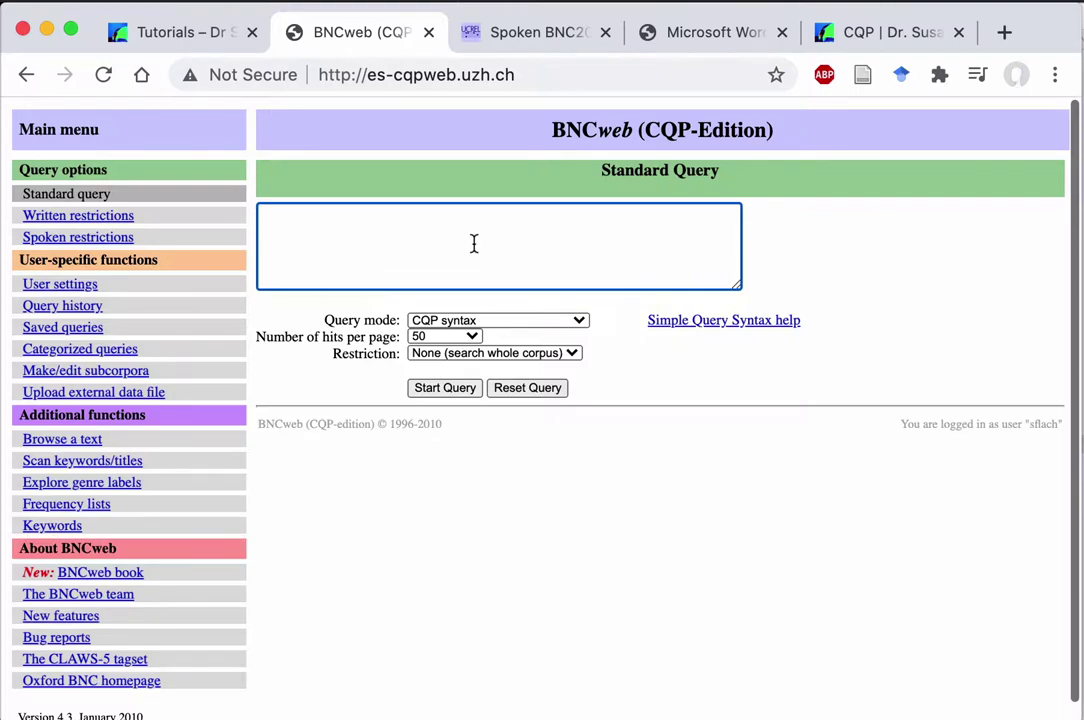
text([ hw="cause" & class="VERB"] [class="SUBST"])
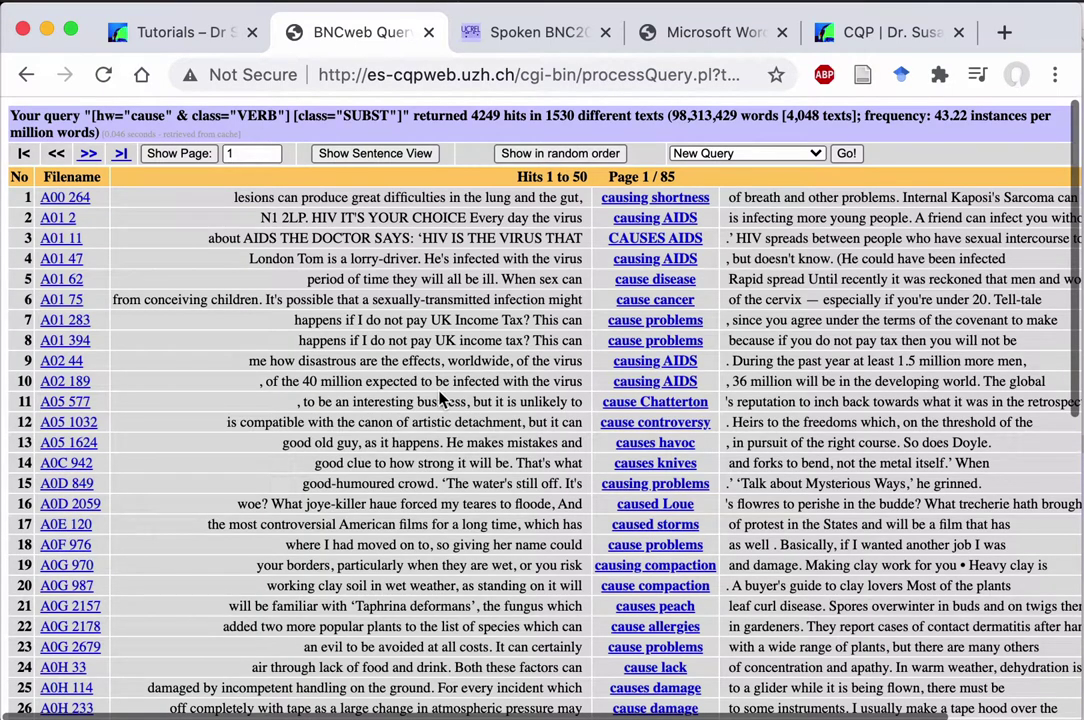
Copy the whole cause-plus-noun query from BNCweb's query box and go to the Spoken BNC2014 page.
scroll(440, 400, left, 5)
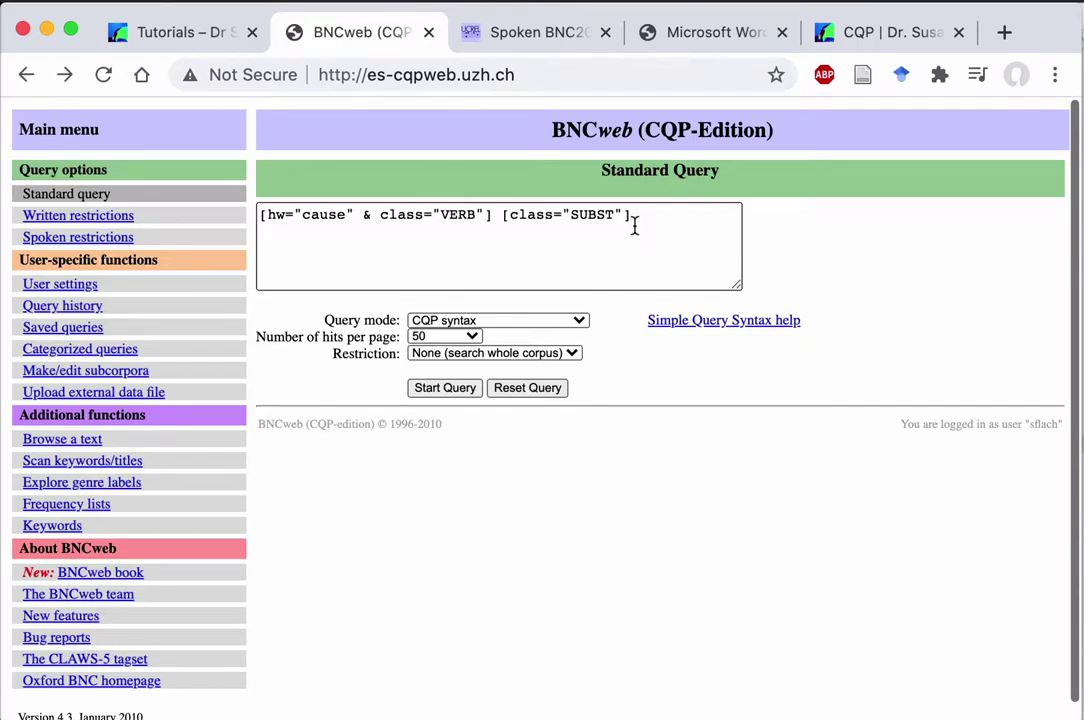
click(270, 215)
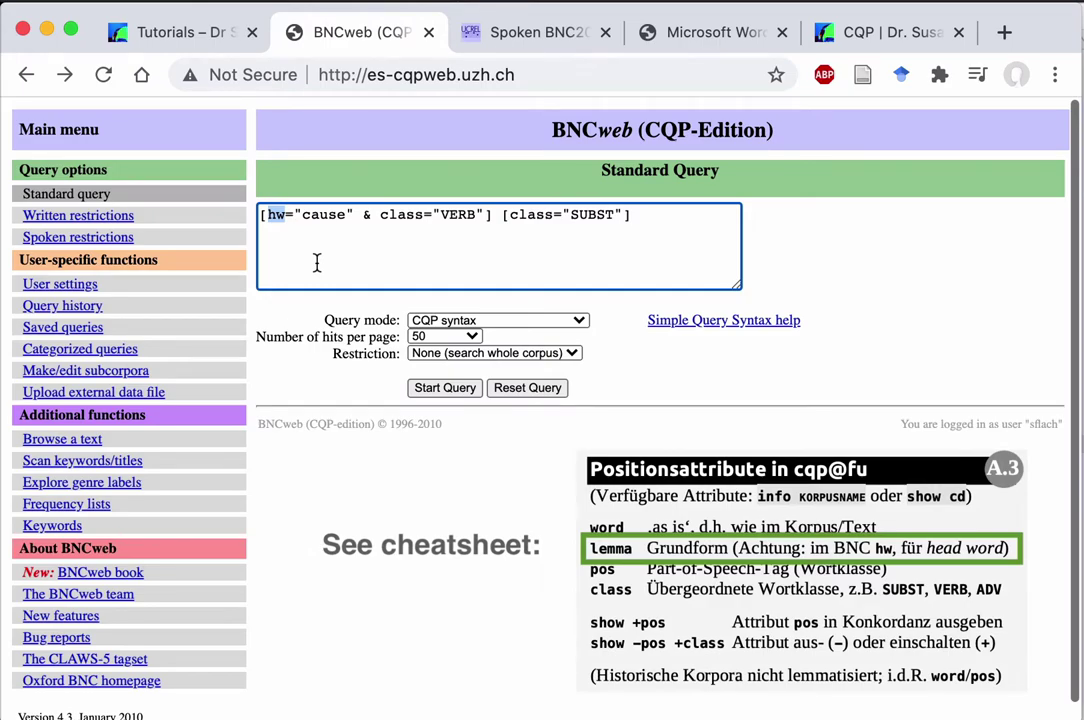
double_click(333, 213)
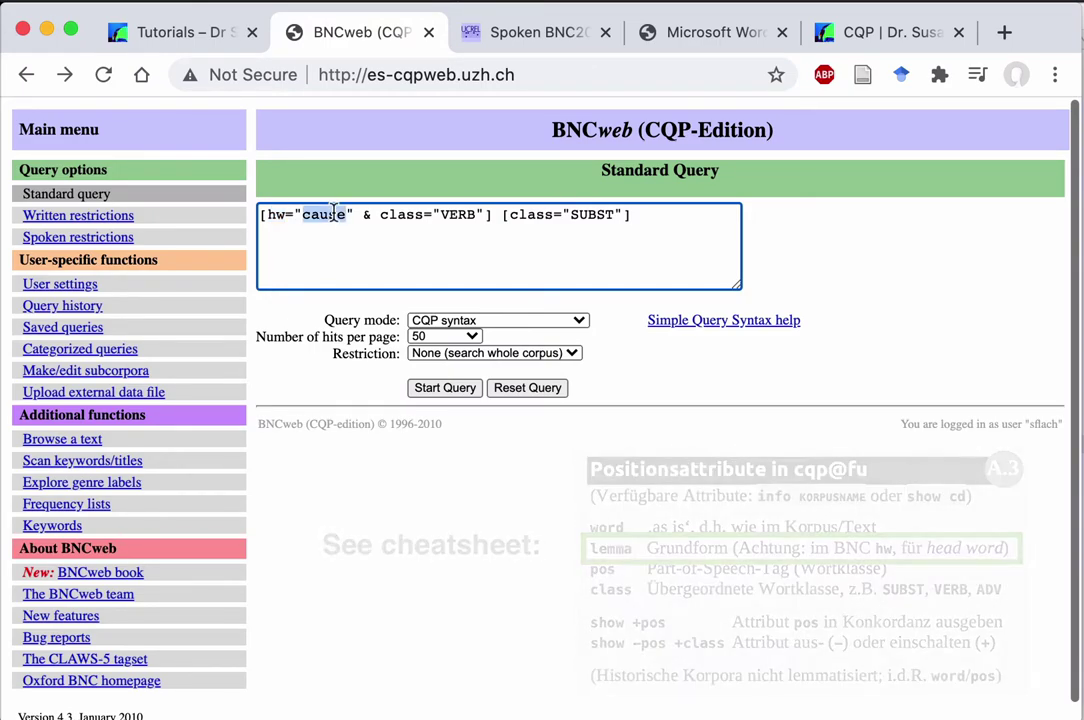
triple_click(333, 213)
key(super+c)
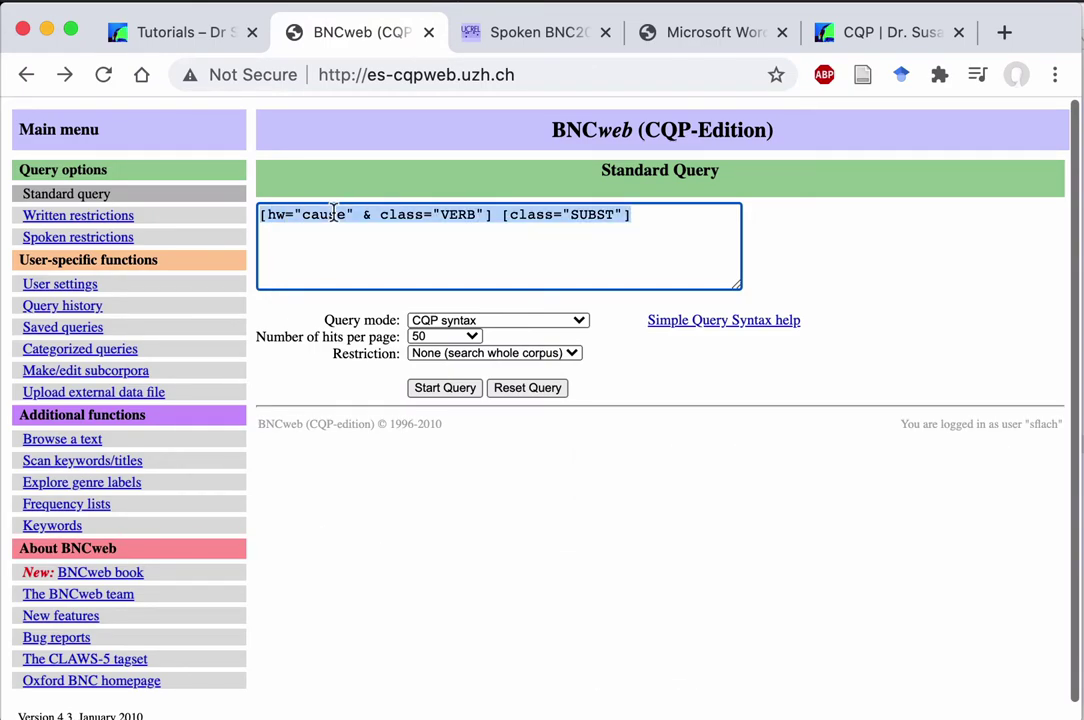
click(523, 46)
Paste the query into Spoken BNC2014, run it in CQP syntax, and note 'hw' is not a valid attribute.
click(426, 213)
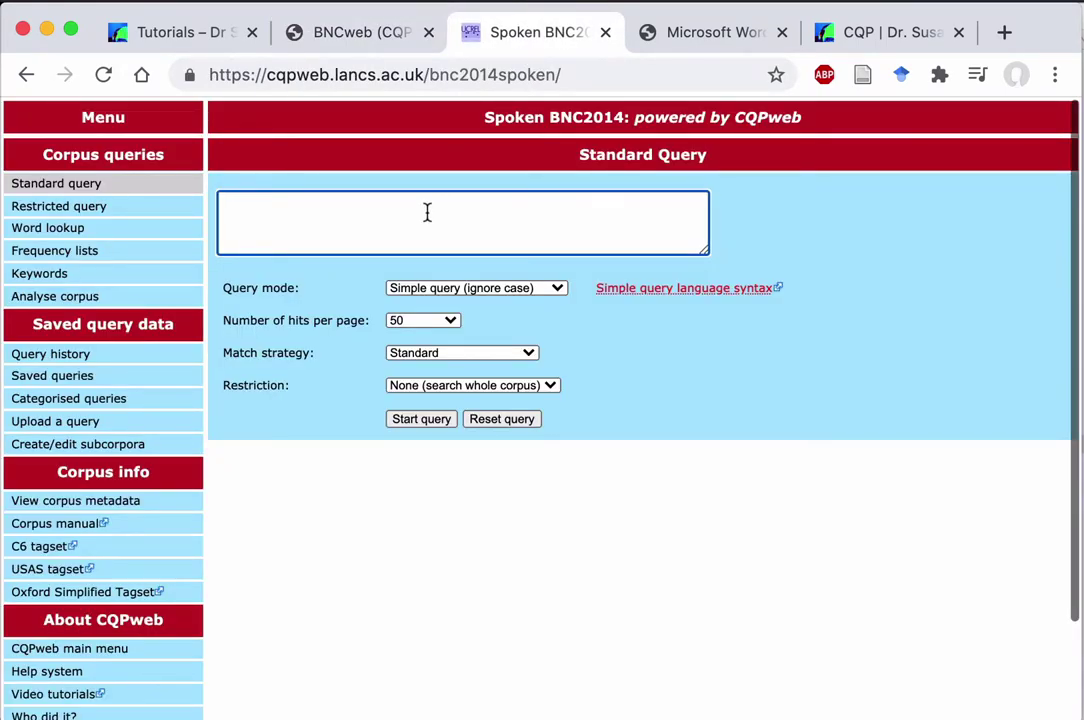
key(super+v)
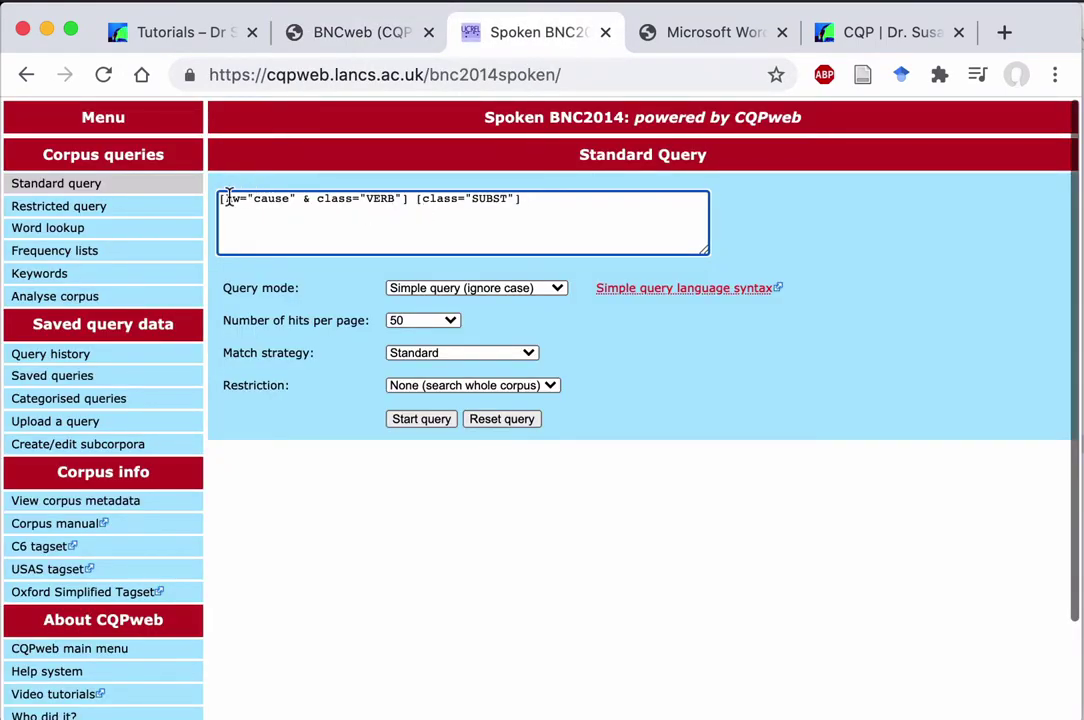
click(465, 287)
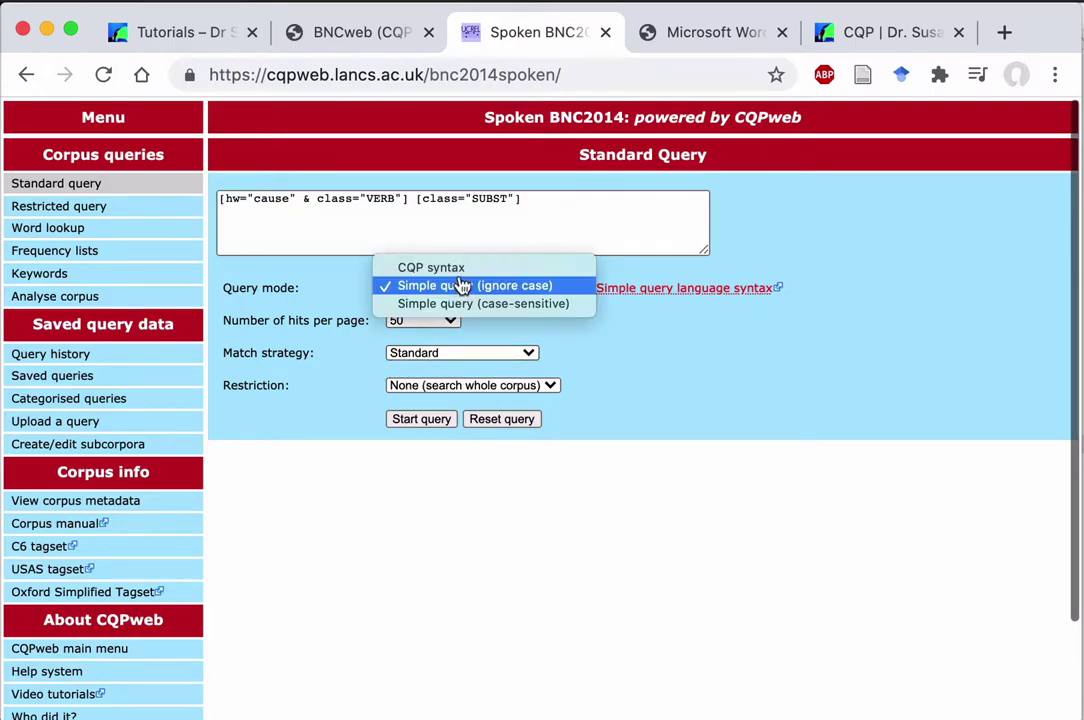
click(460, 276)
click(421, 419)
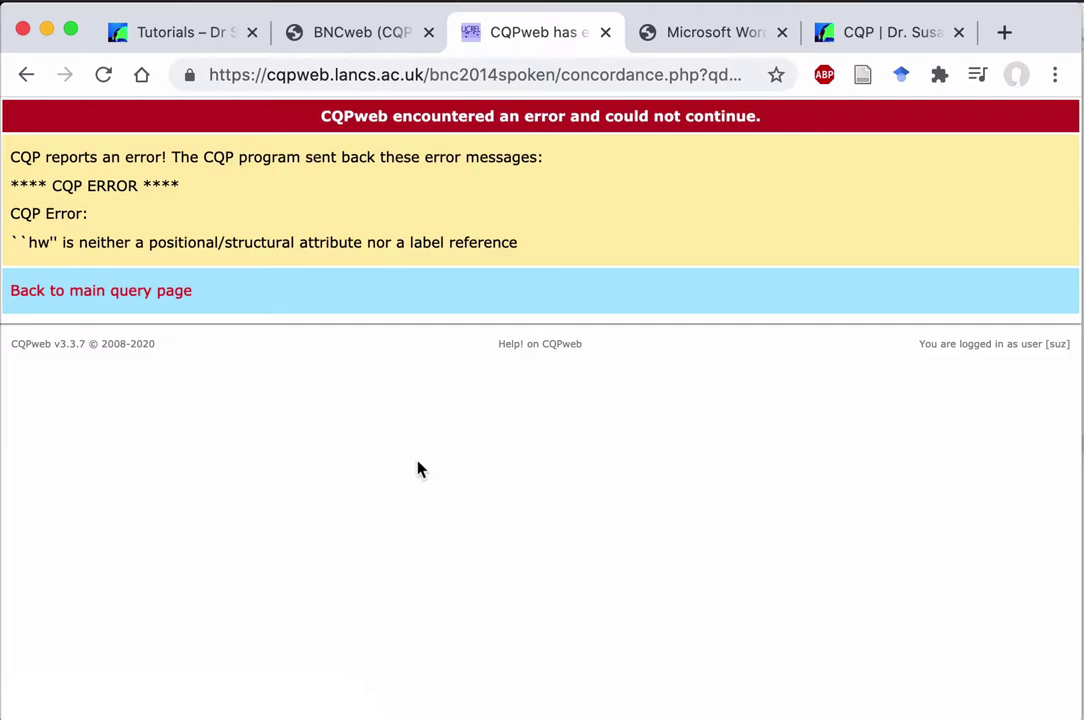
double_click(39, 242)
Go back to the Spoken BNC2014 query form and set the query mode to CQP syntax.
key(super+Left)
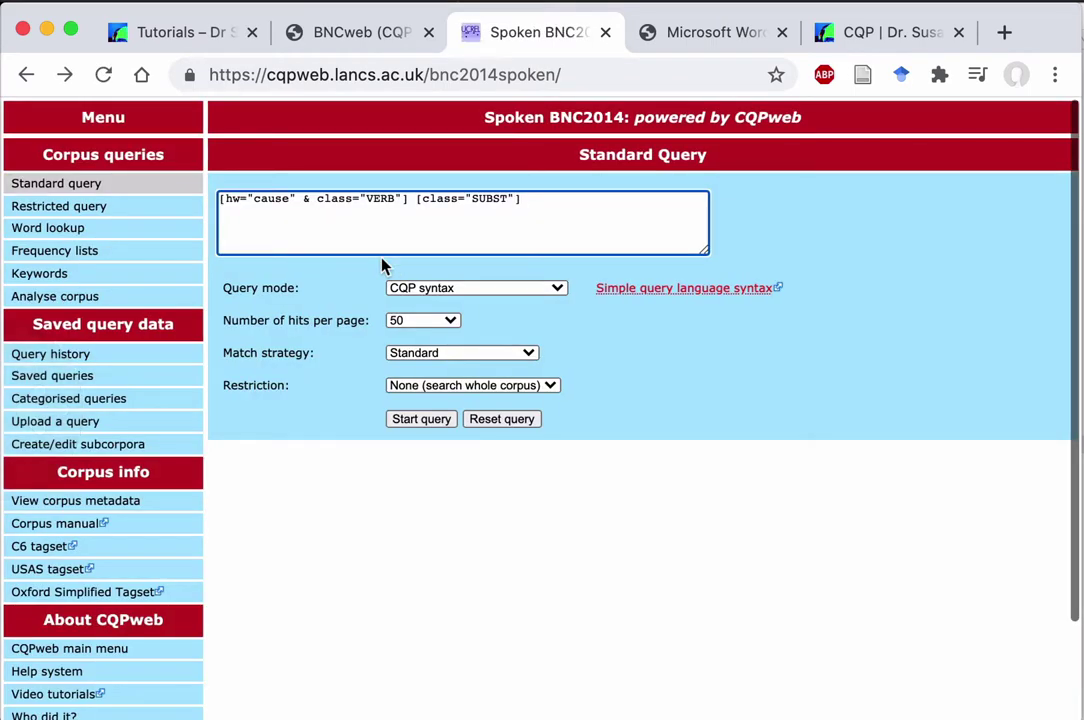
click(440, 293)
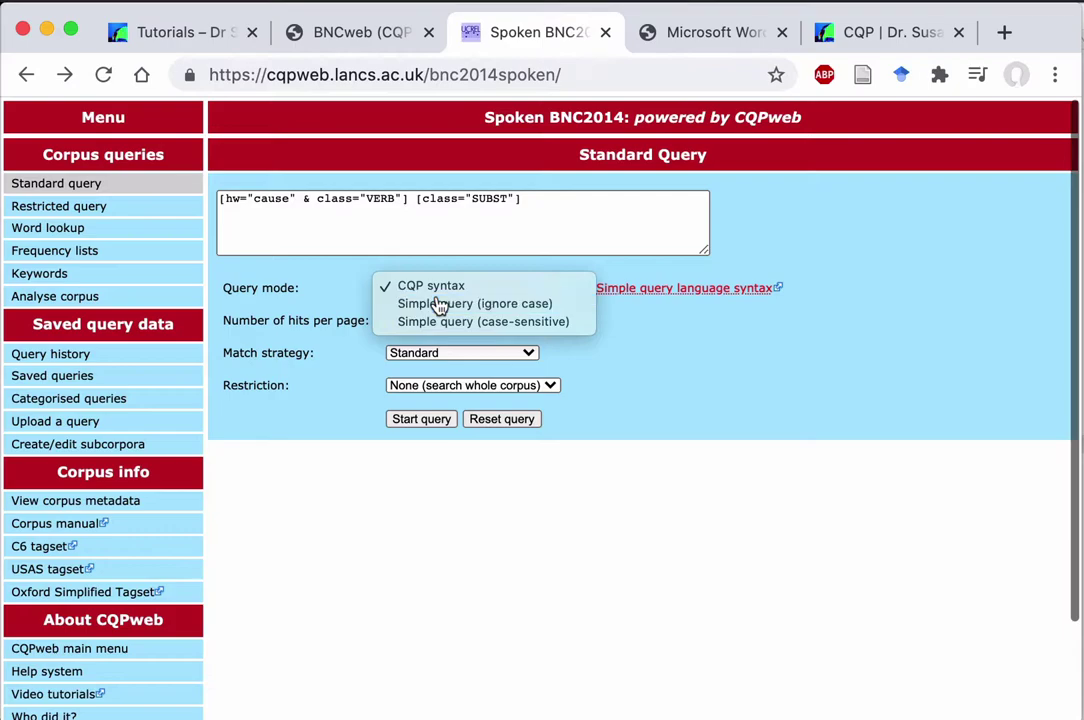
click(437, 302)
click(440, 295)
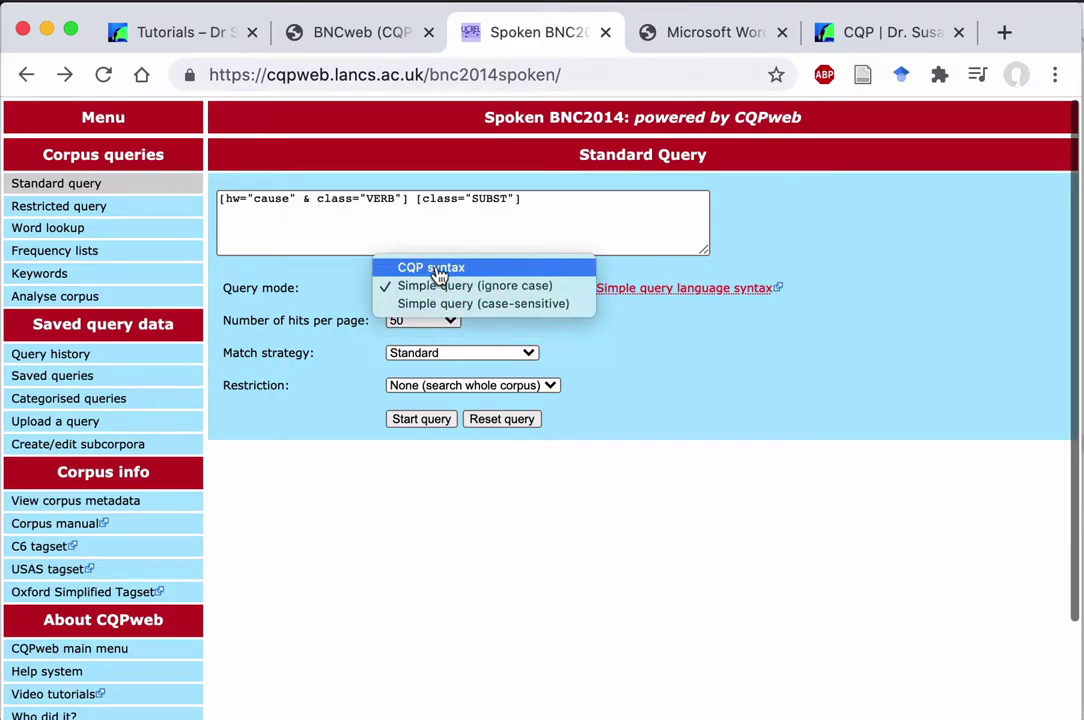
click(440, 268)
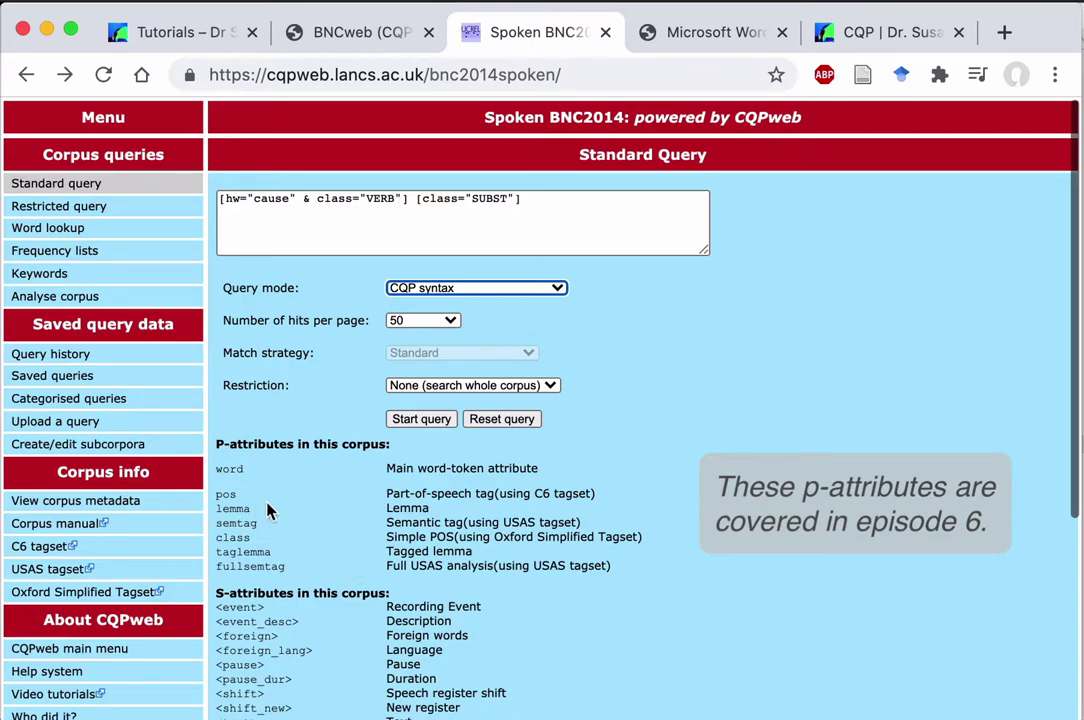
Replace hw with lemma in the query and run it, getting 65 matches in 57 texts.
double_click(238, 508)
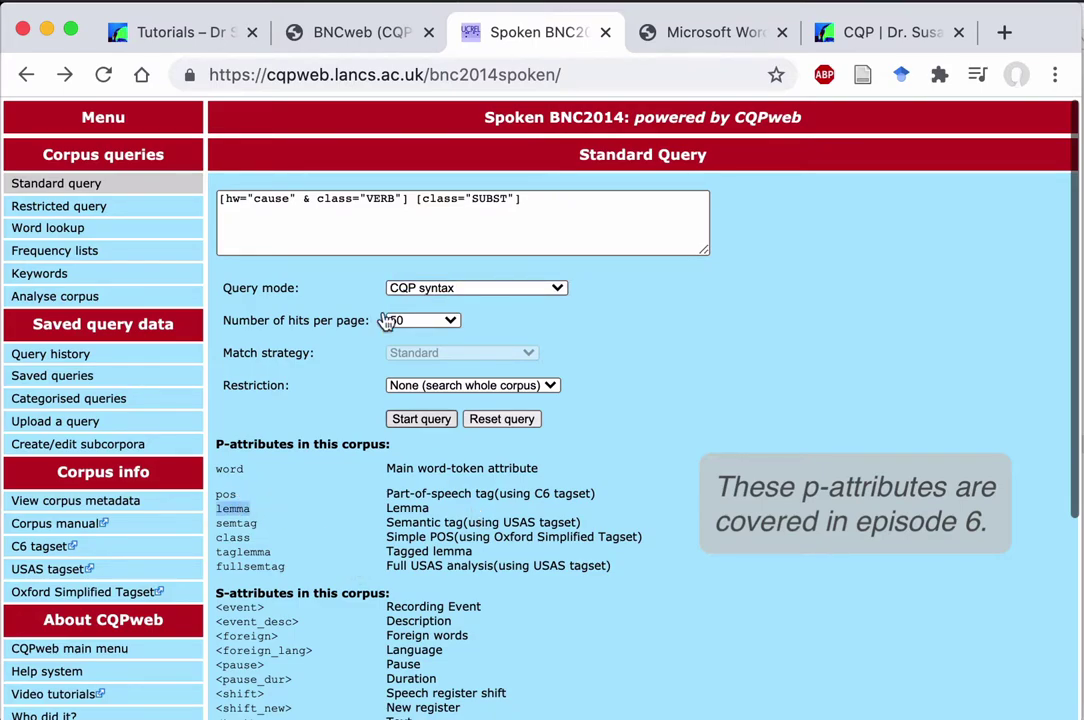
double_click(230, 198)
text(lemma)
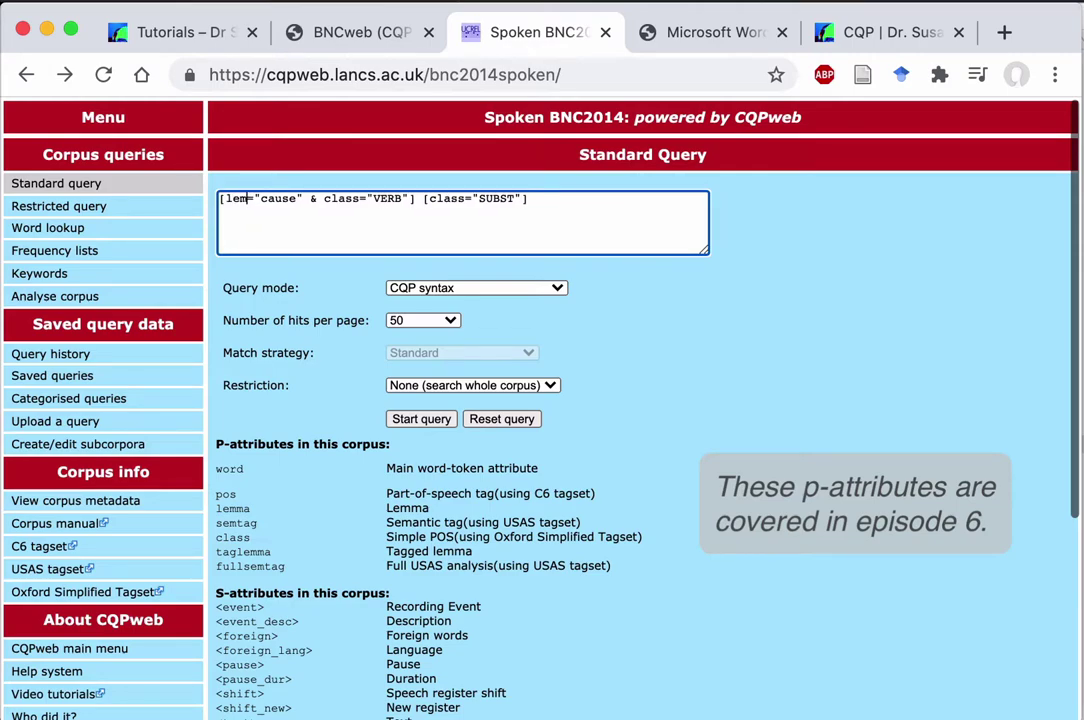
click(421, 419)
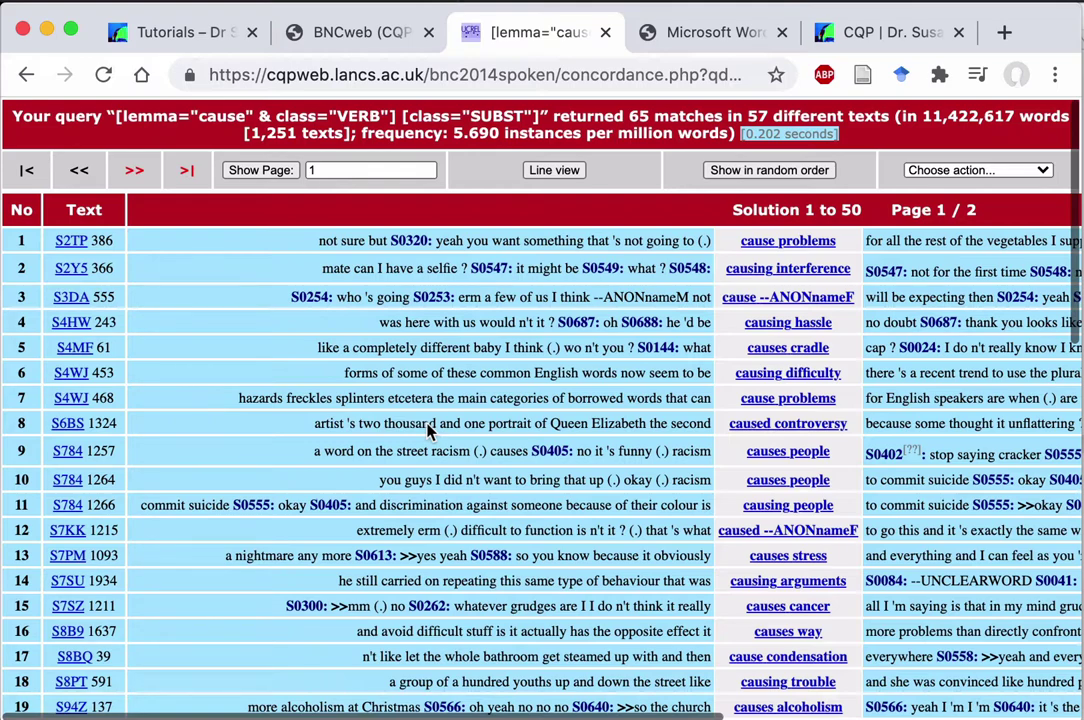
Return to the BNCweb concordance showing 4249 hits in 1530 texts.
click(366, 34)
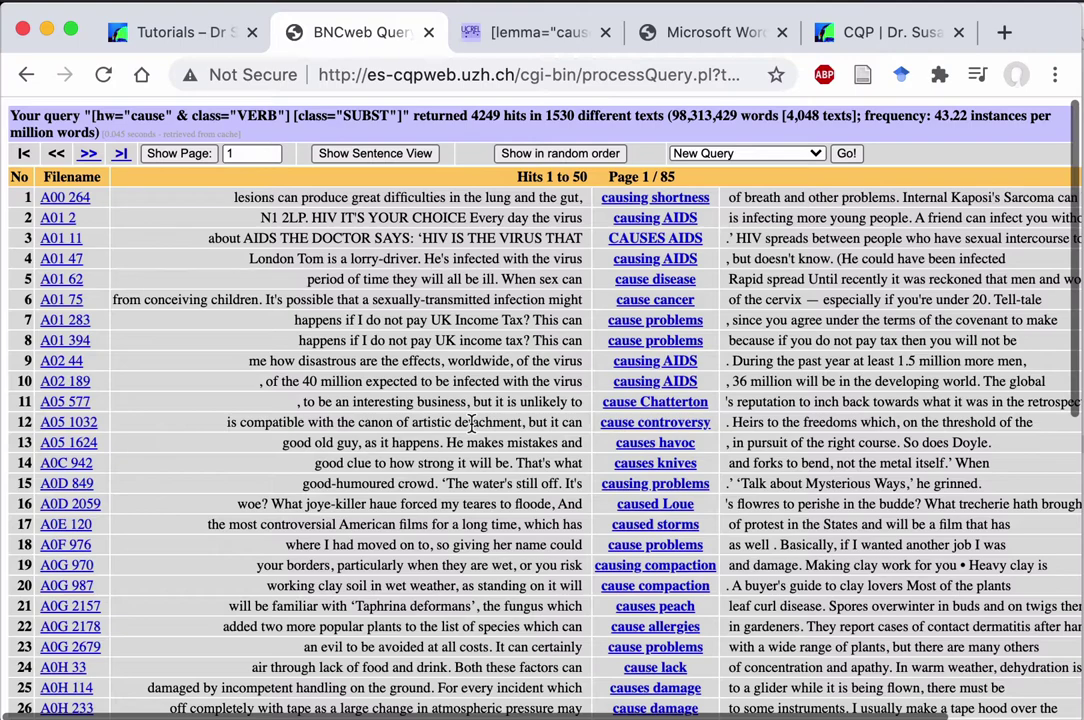
In Terminal, start cqp, load the BNC corpus and rerun the cause-plus-noun query for 4249 matches.
key(super+Tab)
key(super+Tab)
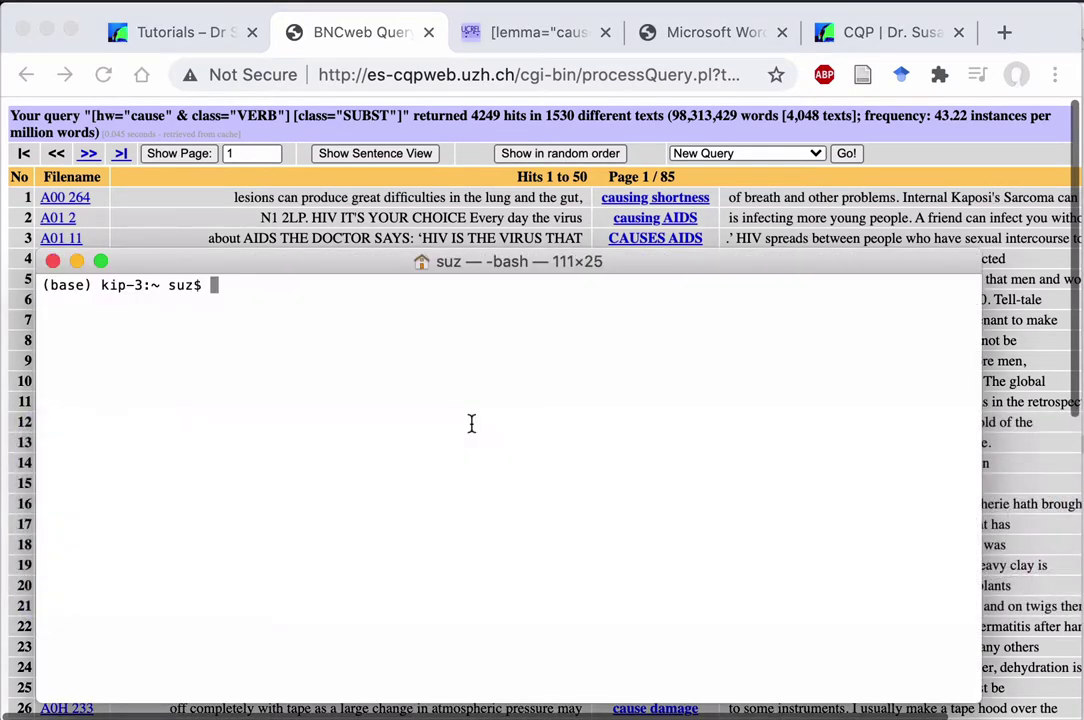
text(cqp)
key(Return)
text(BNC)
key(Return)
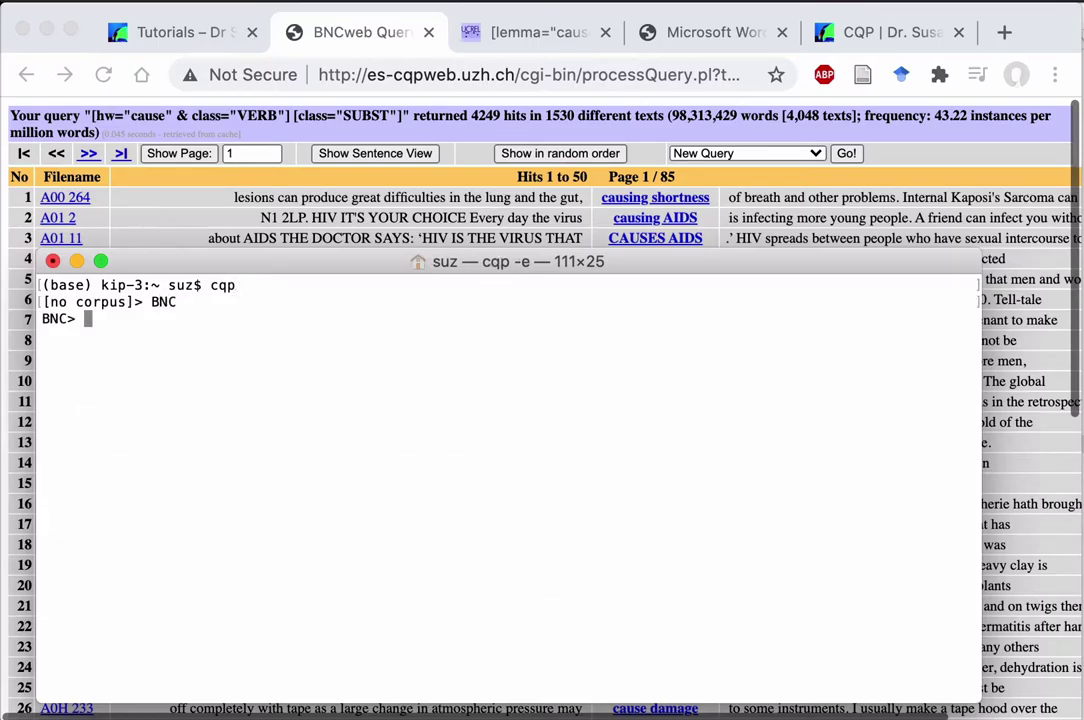
key(Up)
key(Up)
key(Up)
key(Return)
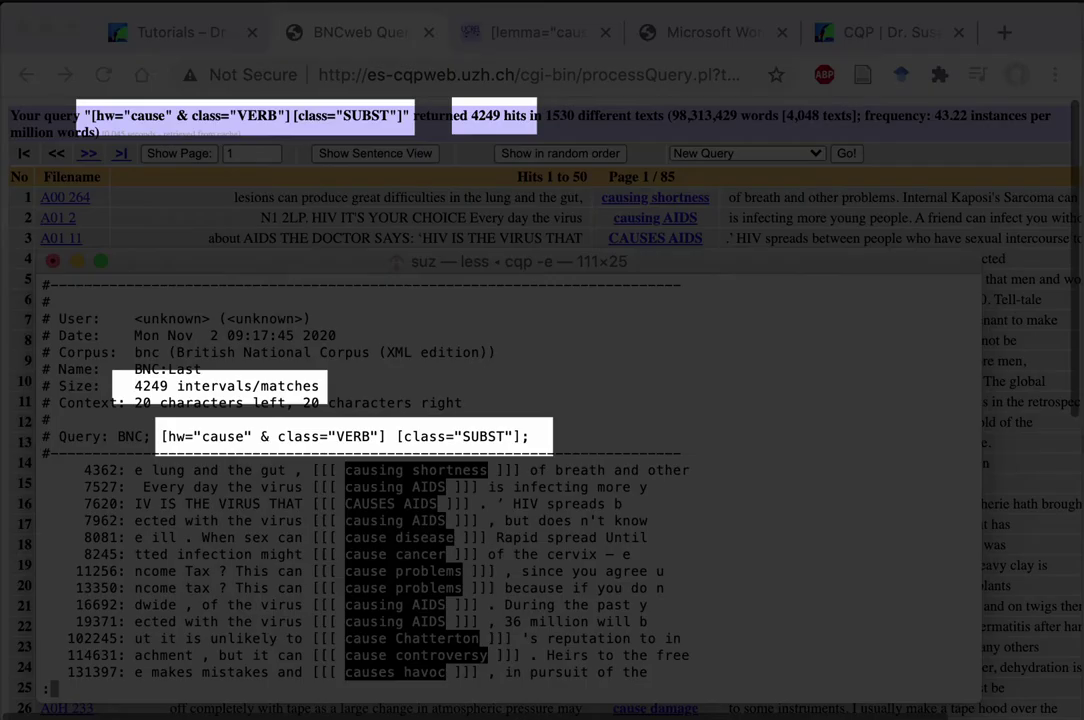
key(super+Tab)
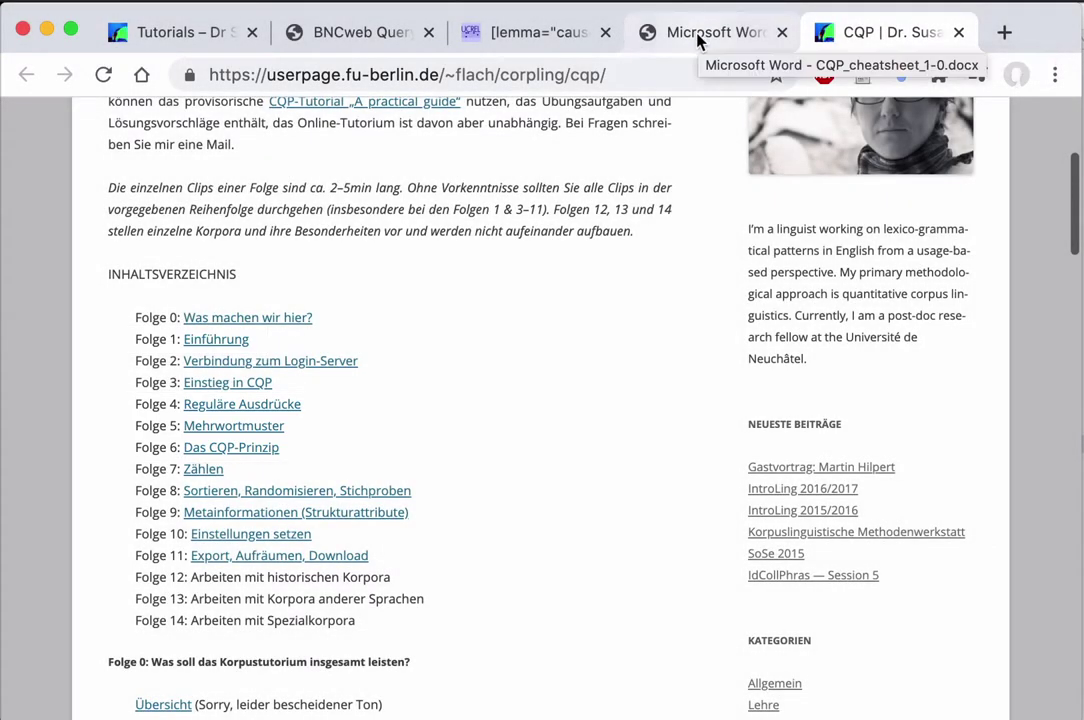
Open the CQP cheatsheet PDF and scroll to its Elementare CQP-Befehle section.
click(700, 38)
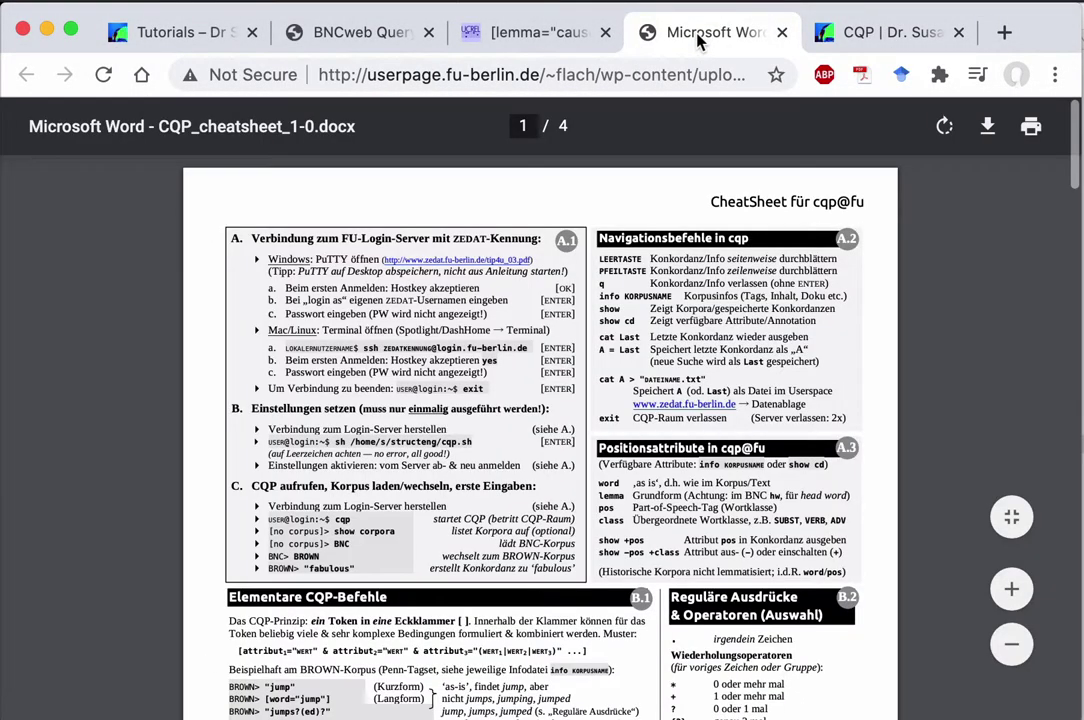
scroll(800, 447, down, 5)
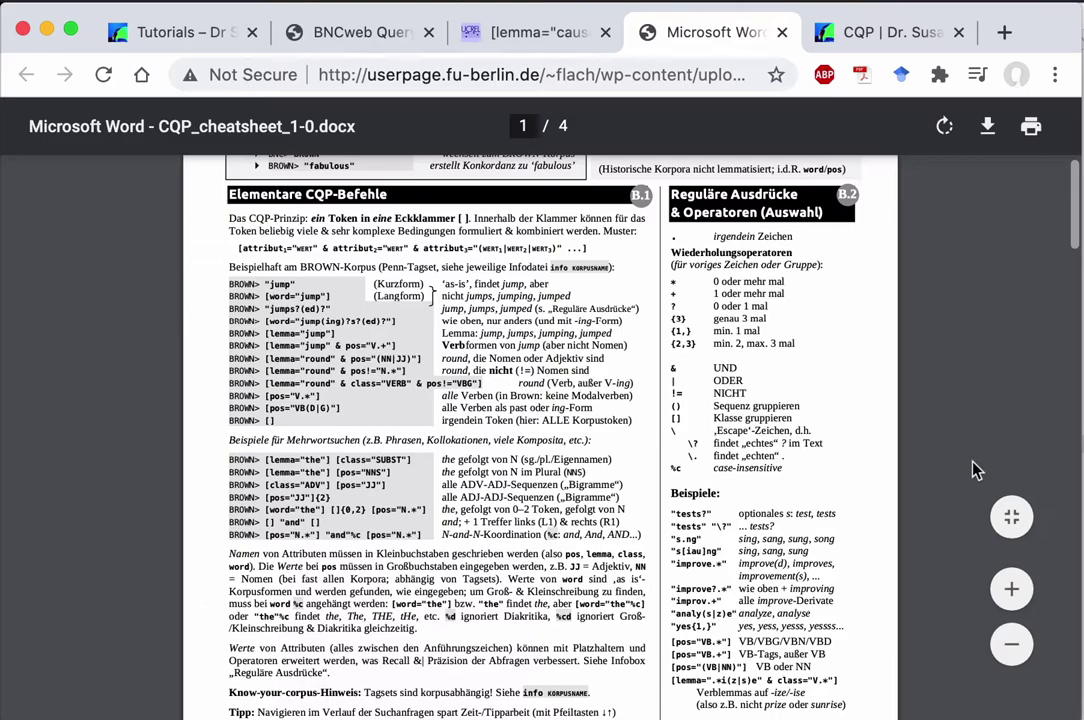
Scroll past the Penn and CLAWS-5 tagset tables to the BNC Structural Attributes table on page 4.
scroll(975, 470, down, 20)
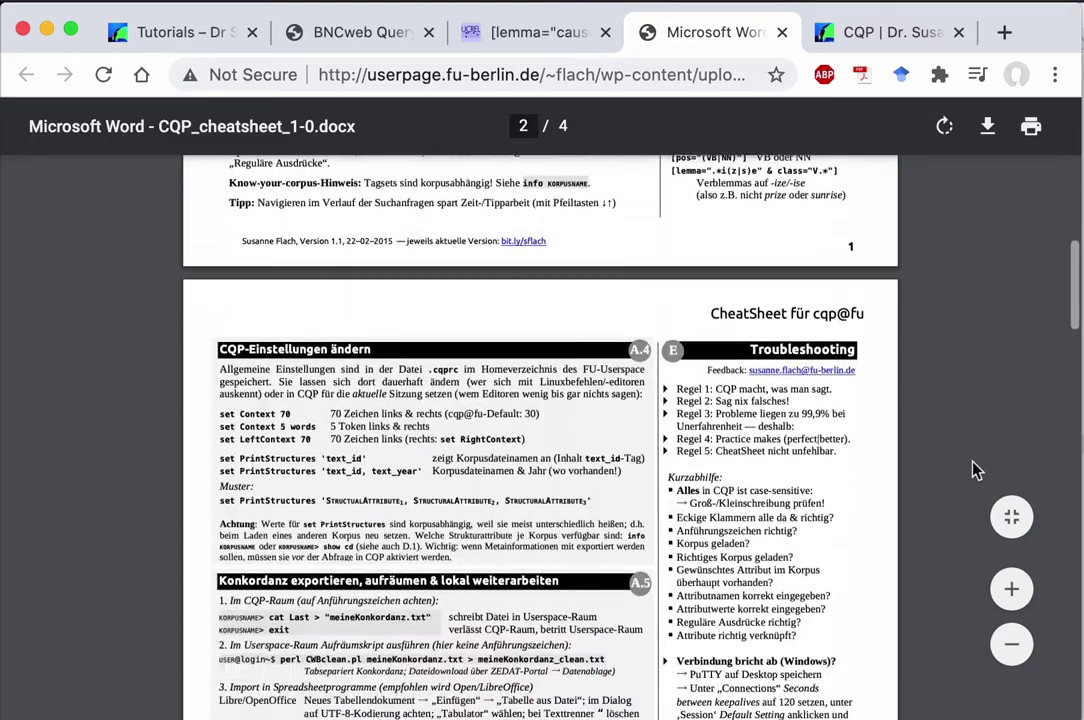
scroll(975, 470, down, 1)
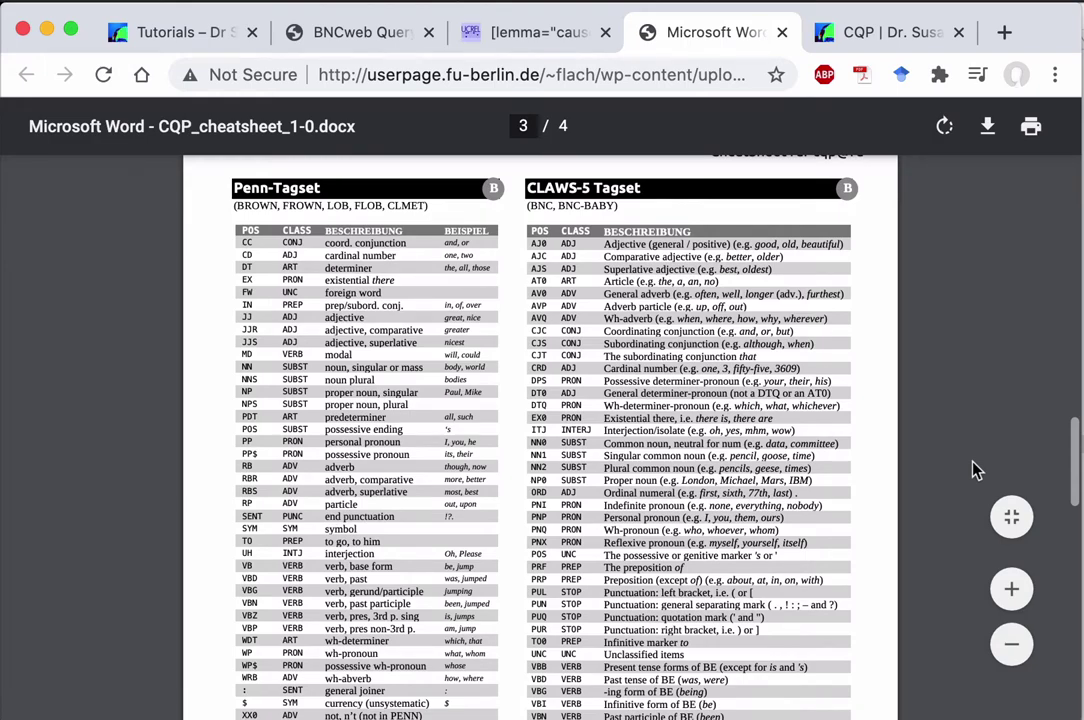
scroll(975, 470, down, 16)
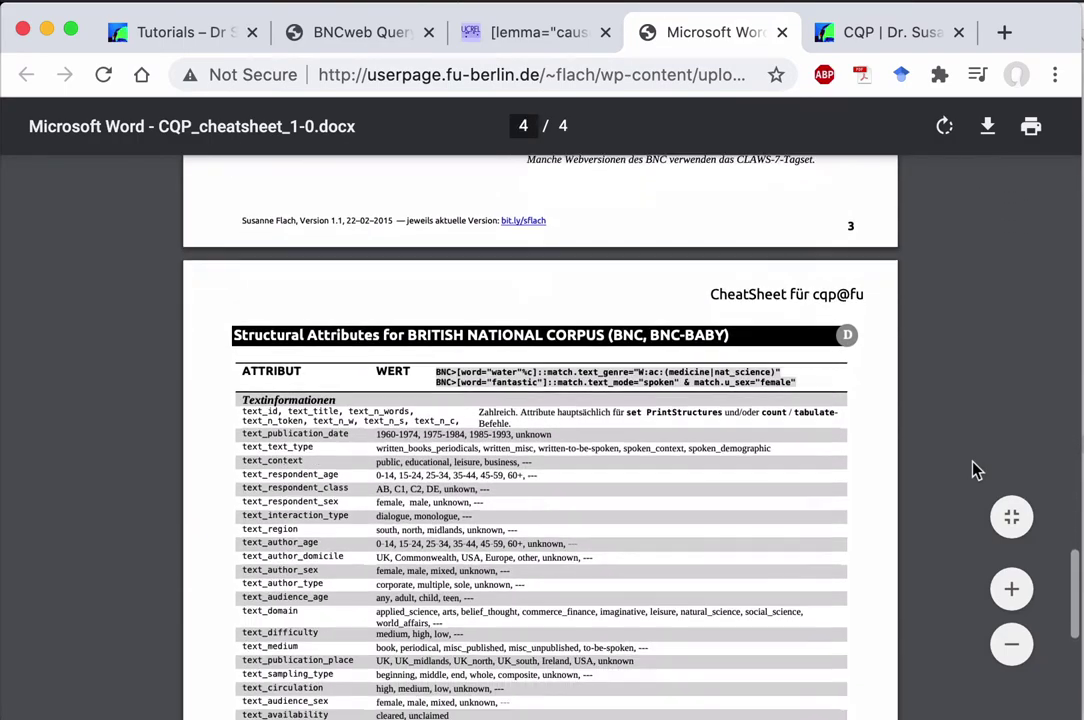
scroll(975, 470, down, 3)
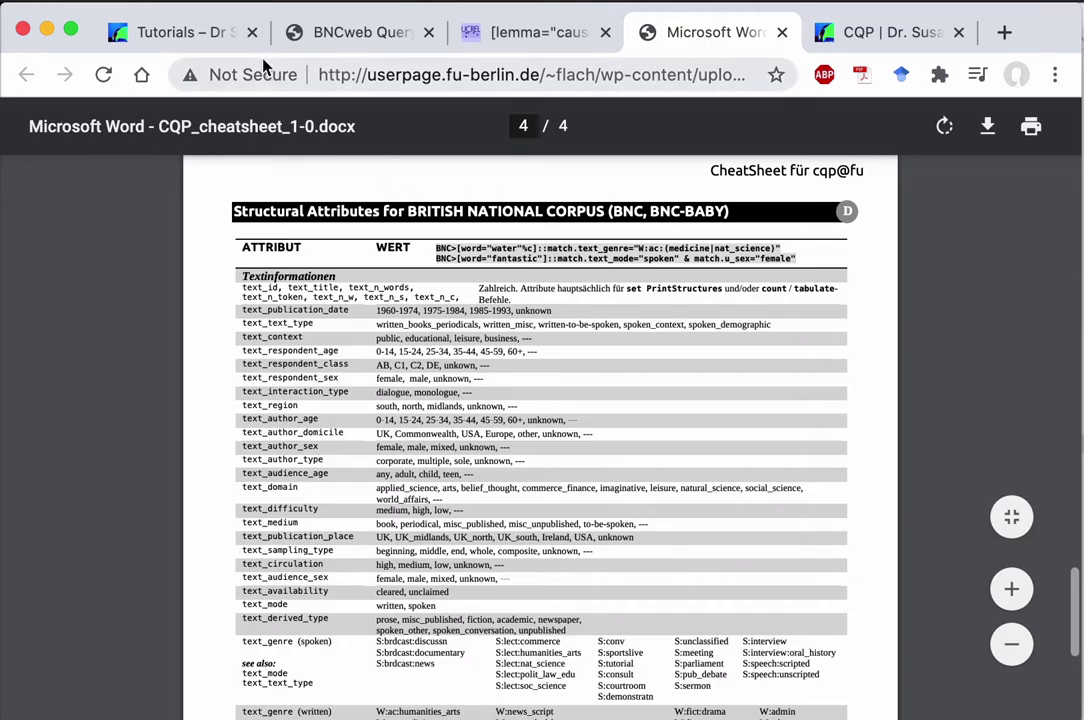
Check the BNCweb results, then return to the cheatsheet's page 1 with BROWN query examples.
click(348, 38)
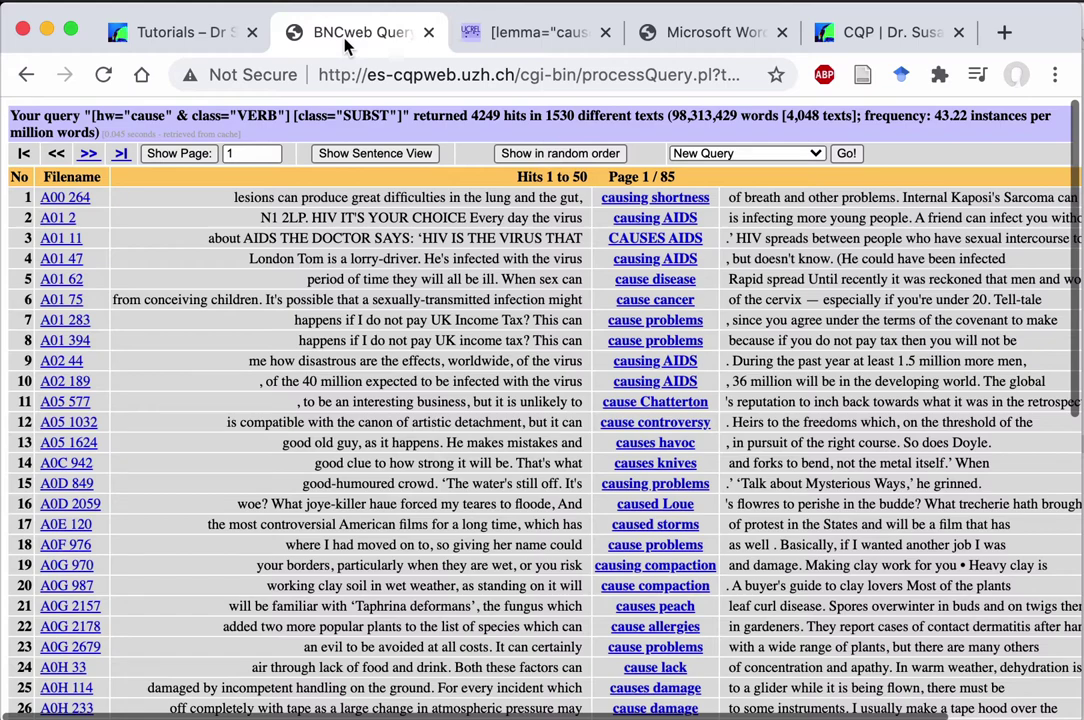
key(ctrl+Tab)
key(ctrl+Tab)
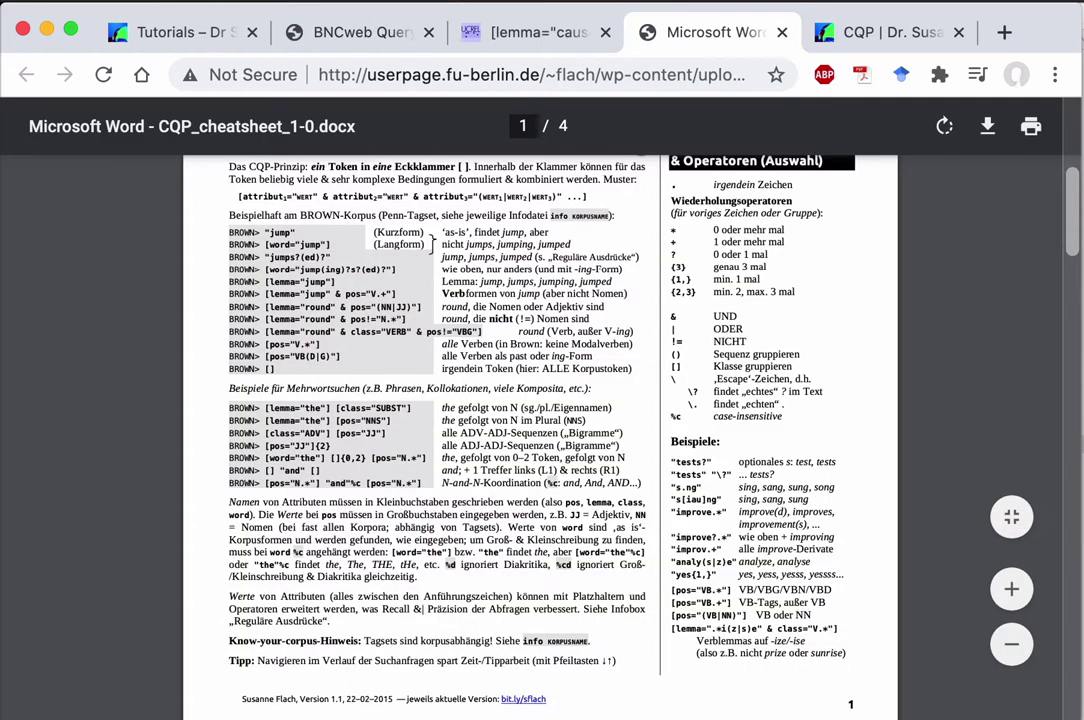